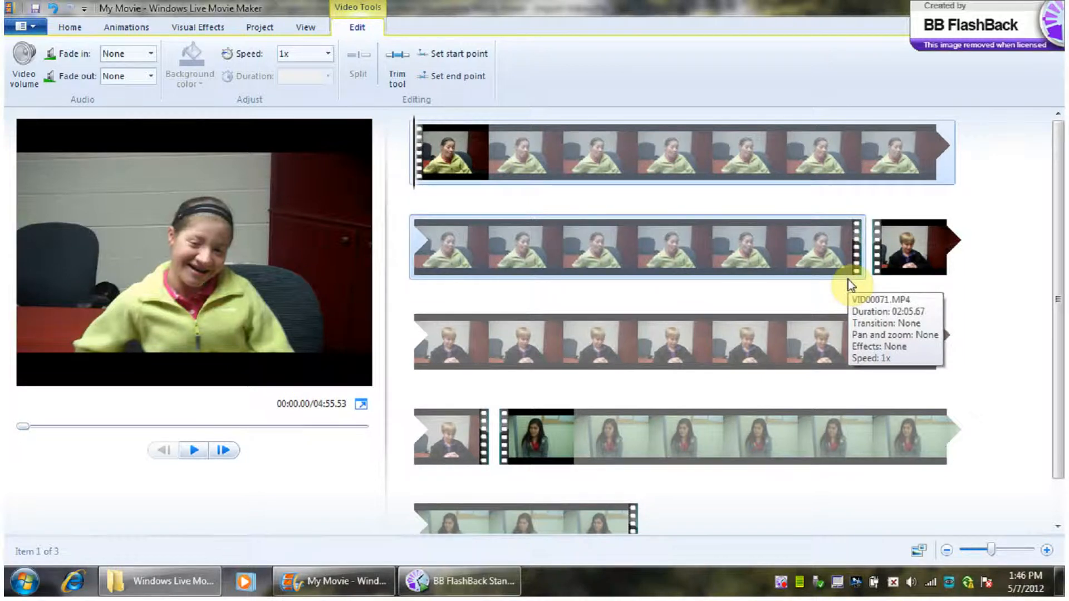
- Look over the first two interview clips and preview the opening seconds of the first one
left_click(830, 347)
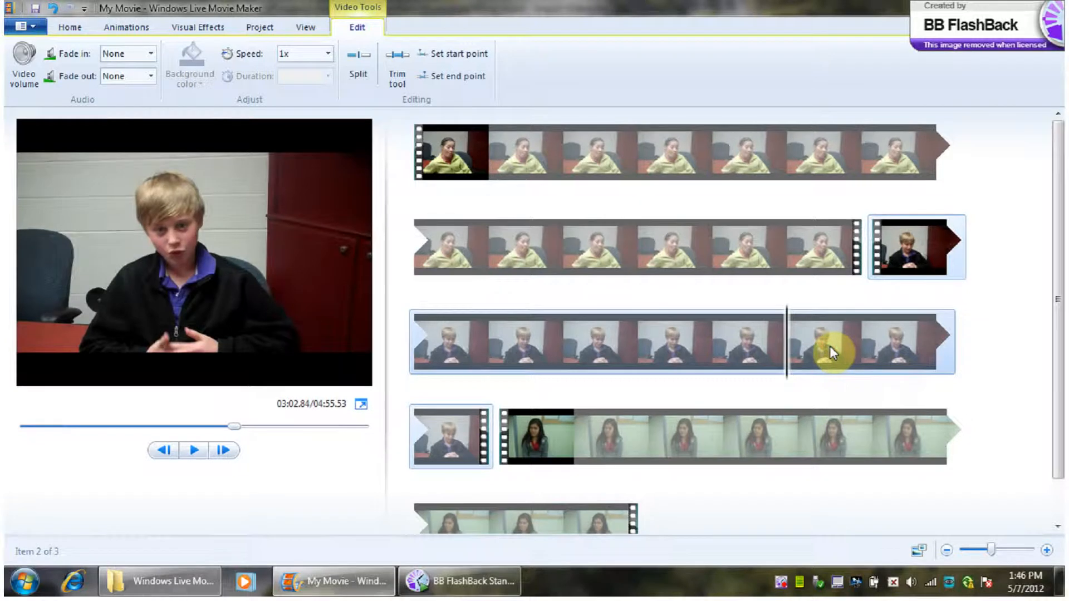
left_click(173, 195)
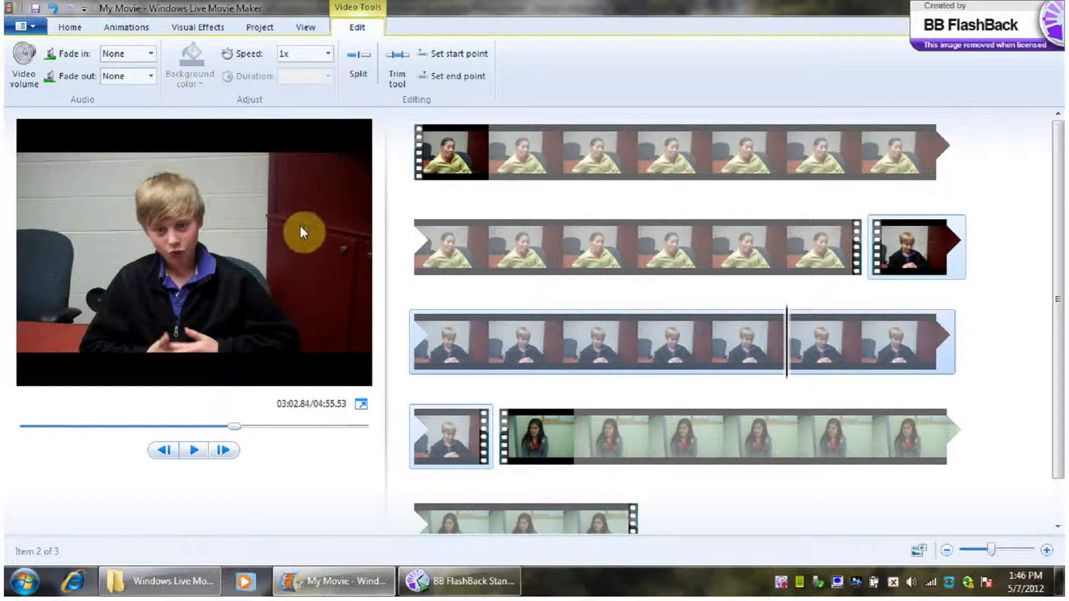
left_click(455, 175)
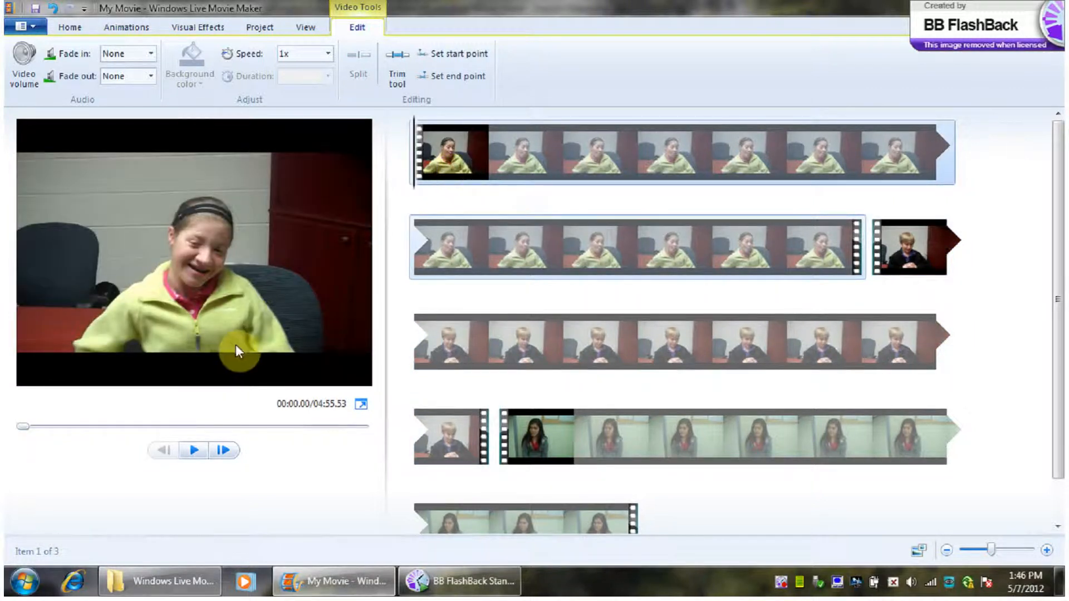
left_click(195, 452)
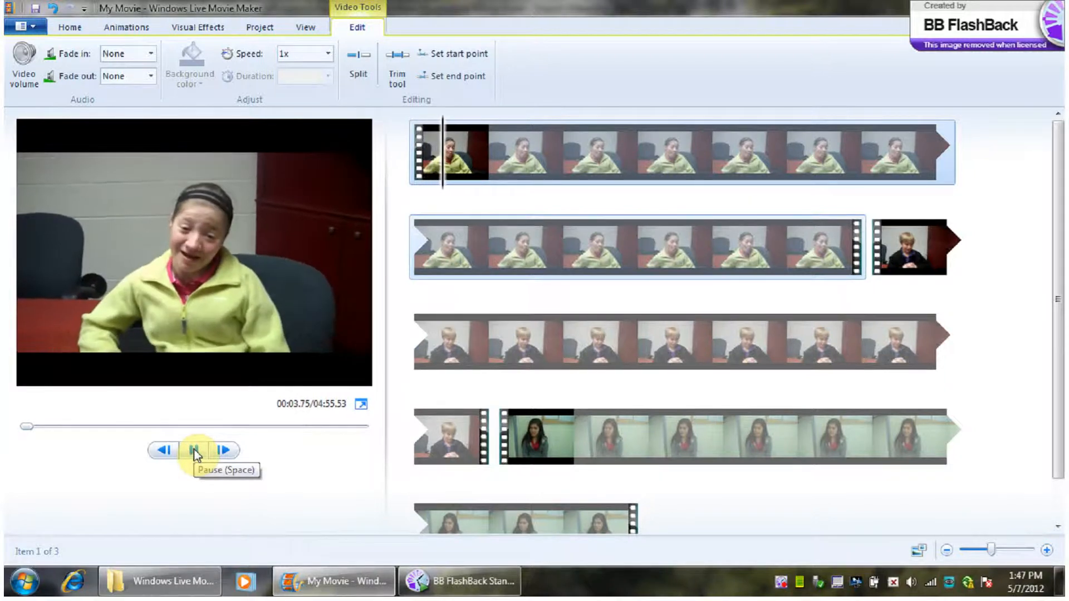
left_click(194, 452)
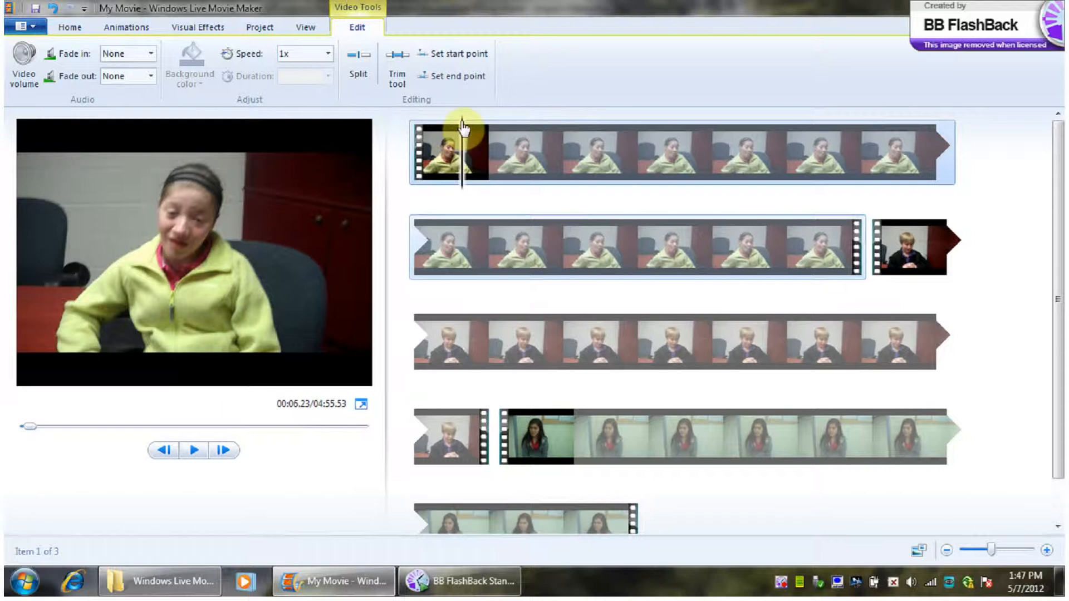
- Trim the first clip so that it starts about 1.3 seconds in, just before the girl begins speaking
left_click_drag(462, 127, 336, 192)
left_click(310, 191)
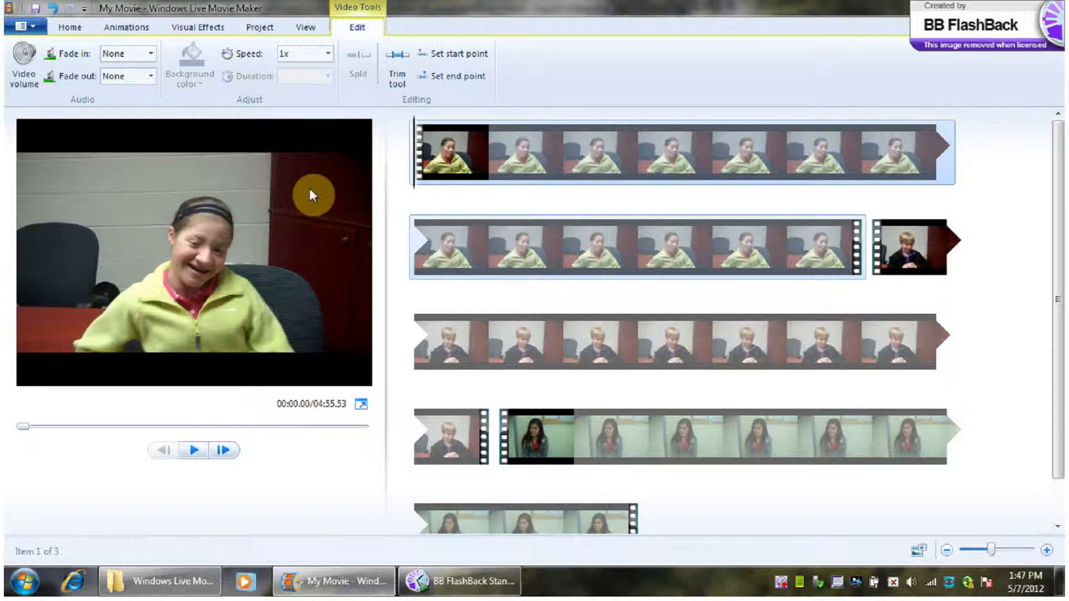
left_click(191, 454)
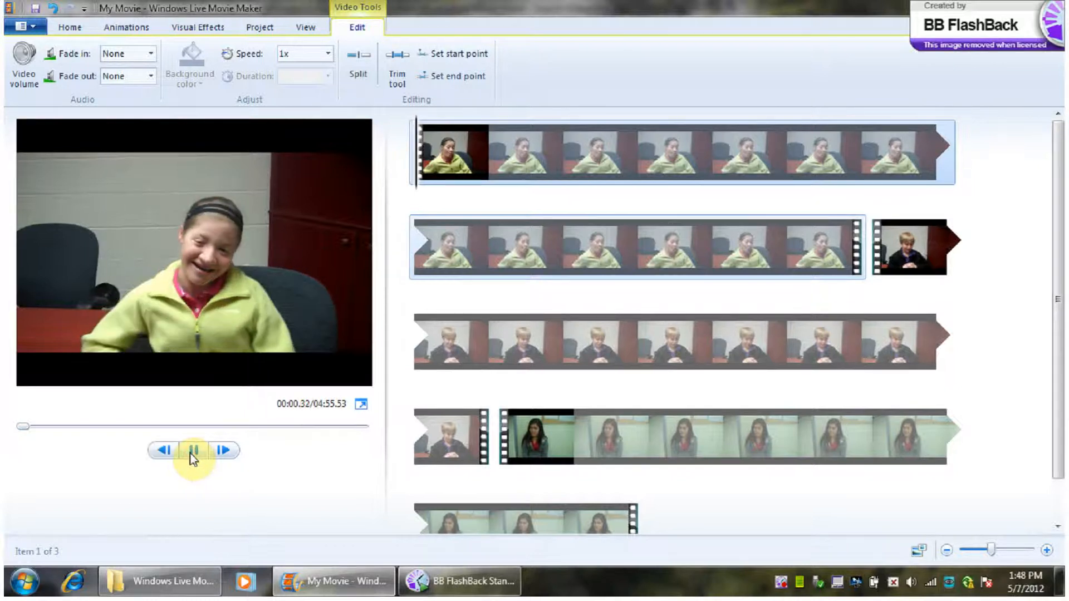
left_click(193, 458)
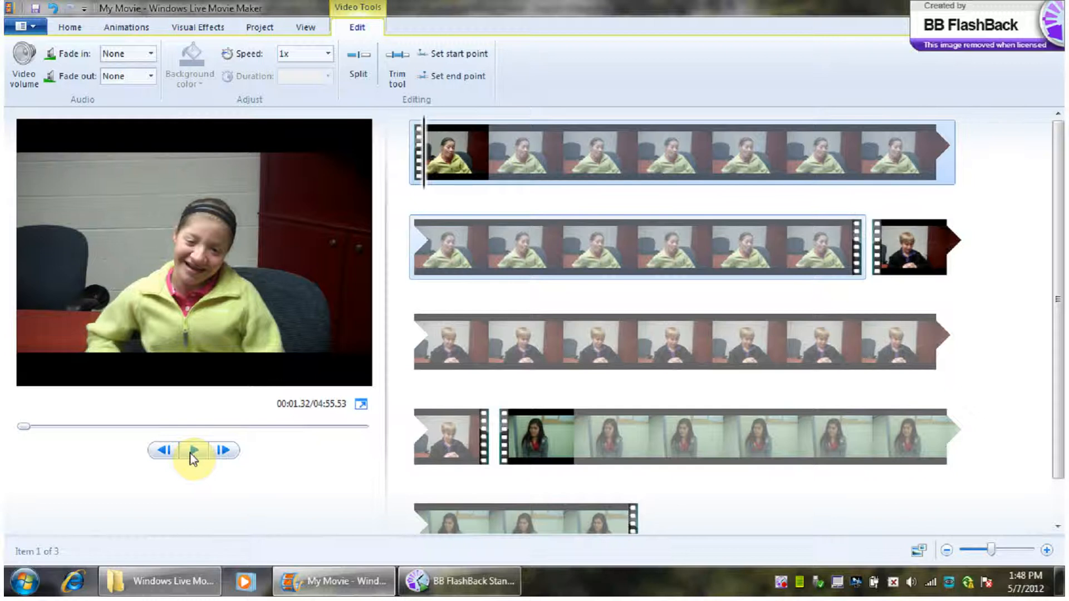
left_click(450, 54)
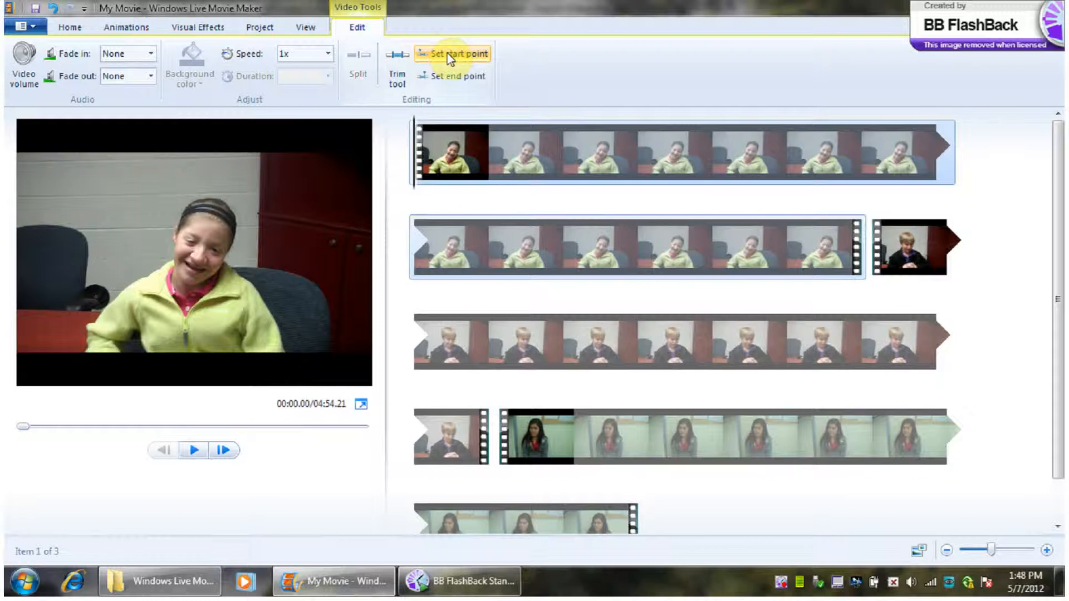
- Play through the first clip to find where the girl's answer ends, and split it at 00:15.24
left_click(193, 451)
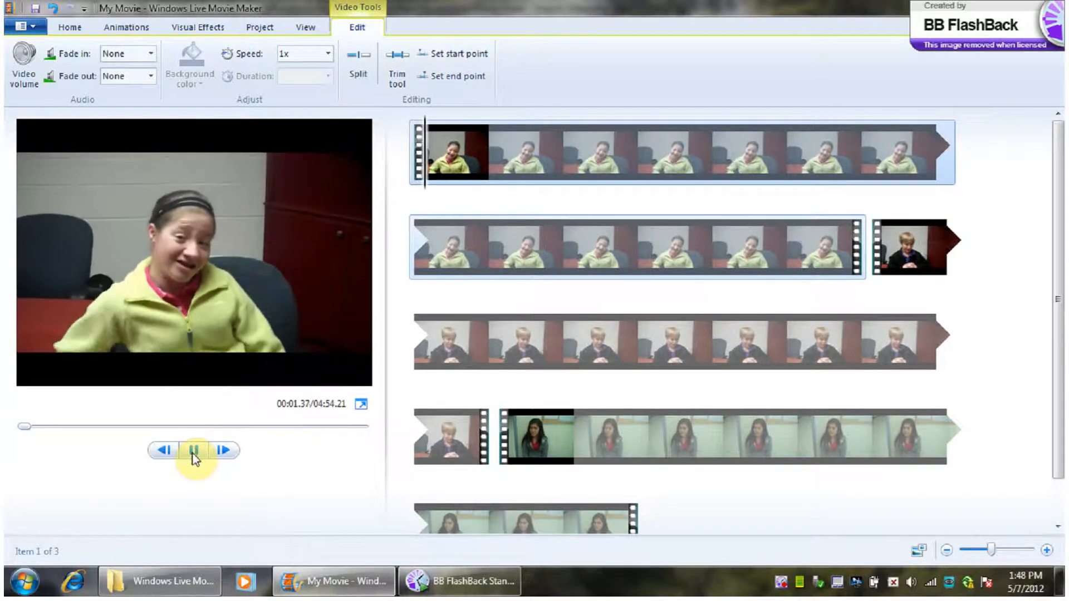
left_click(194, 456)
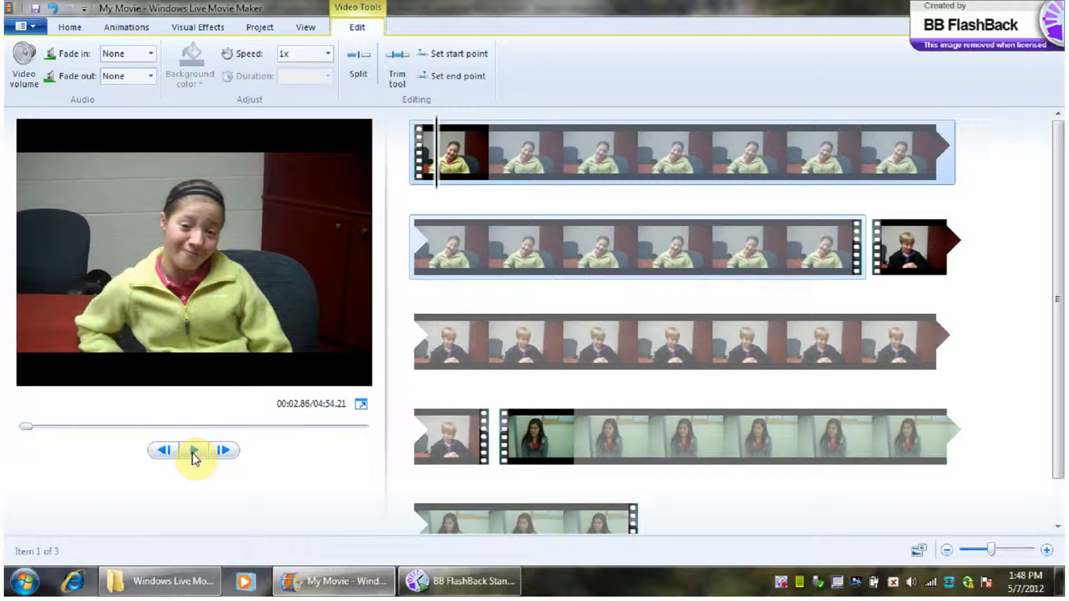
left_click(194, 455)
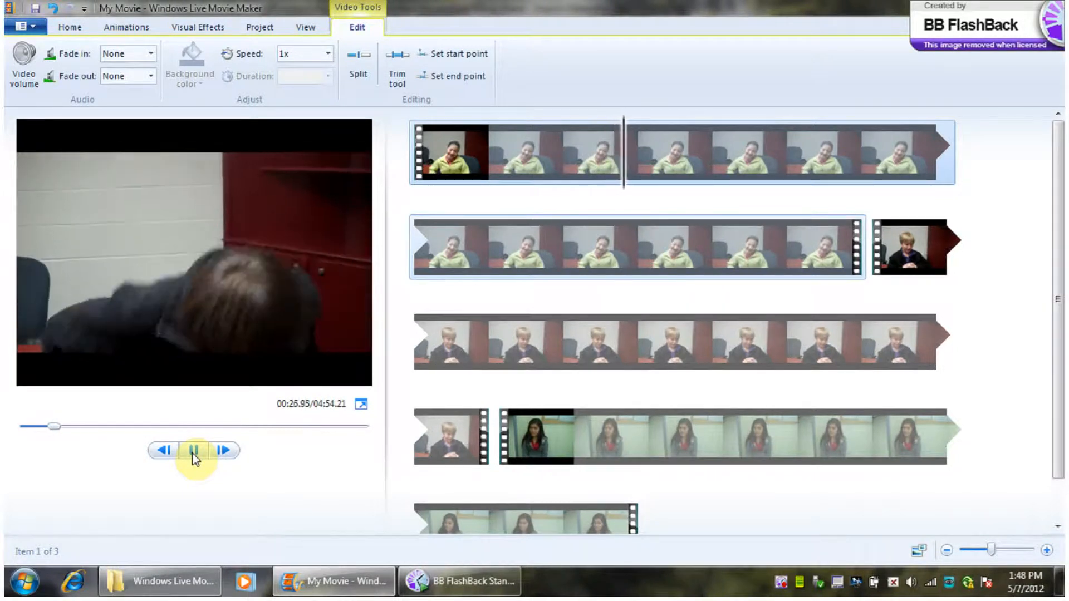
left_click(194, 450)
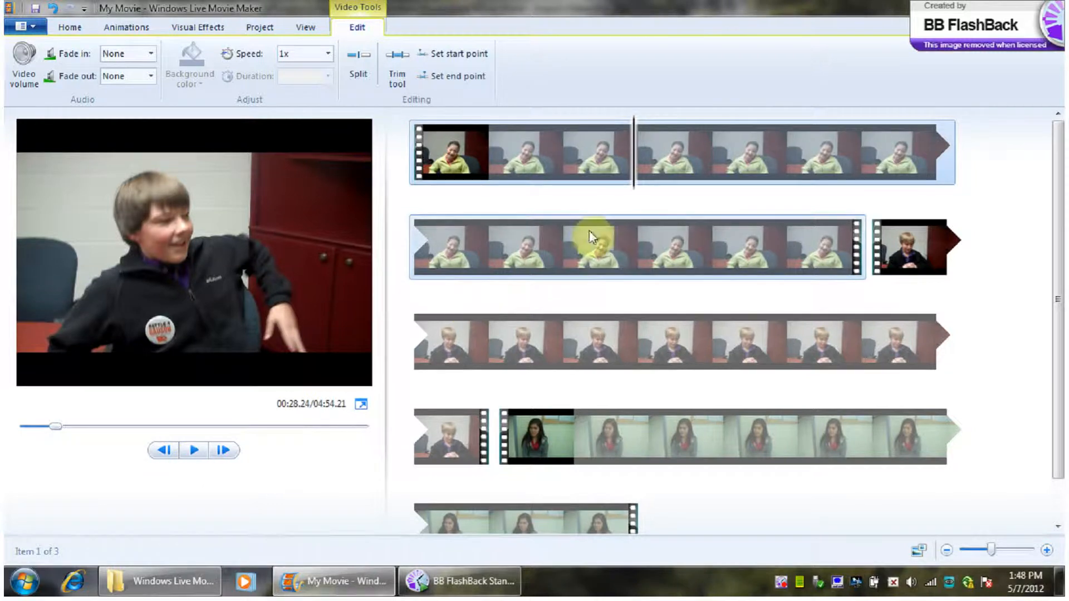
left_click_drag(633, 124, 530, 136)
left_click(193, 452)
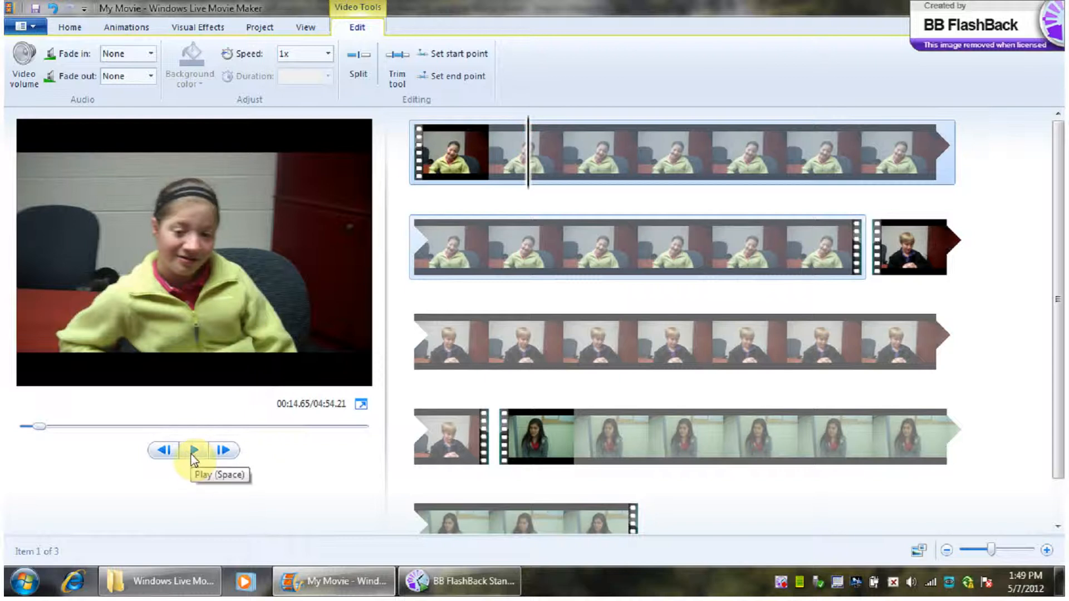
left_click(193, 452)
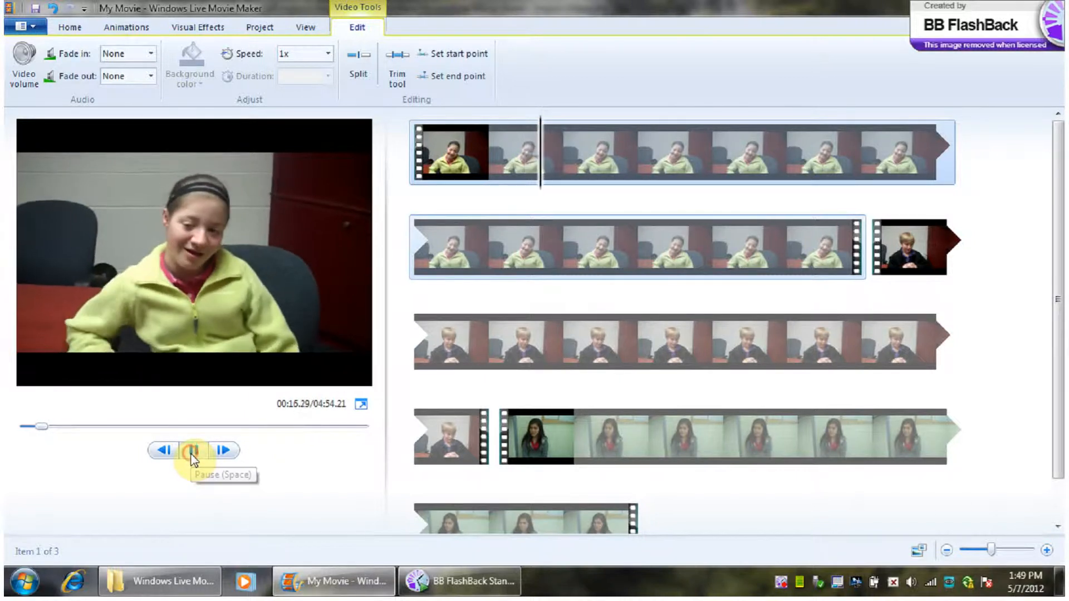
left_click(192, 450)
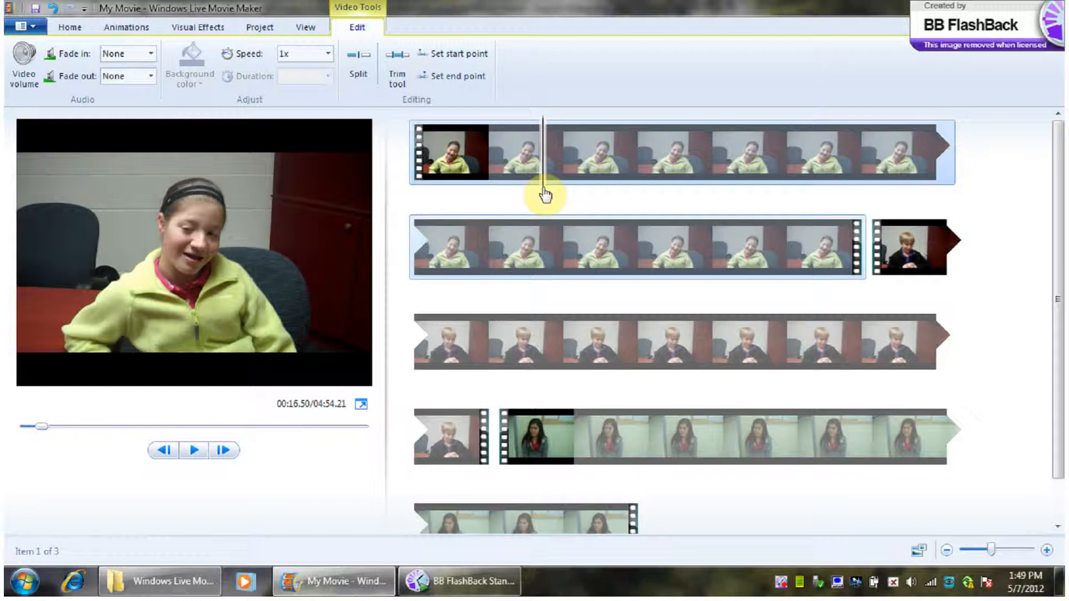
left_click_drag(545, 194, 535, 192)
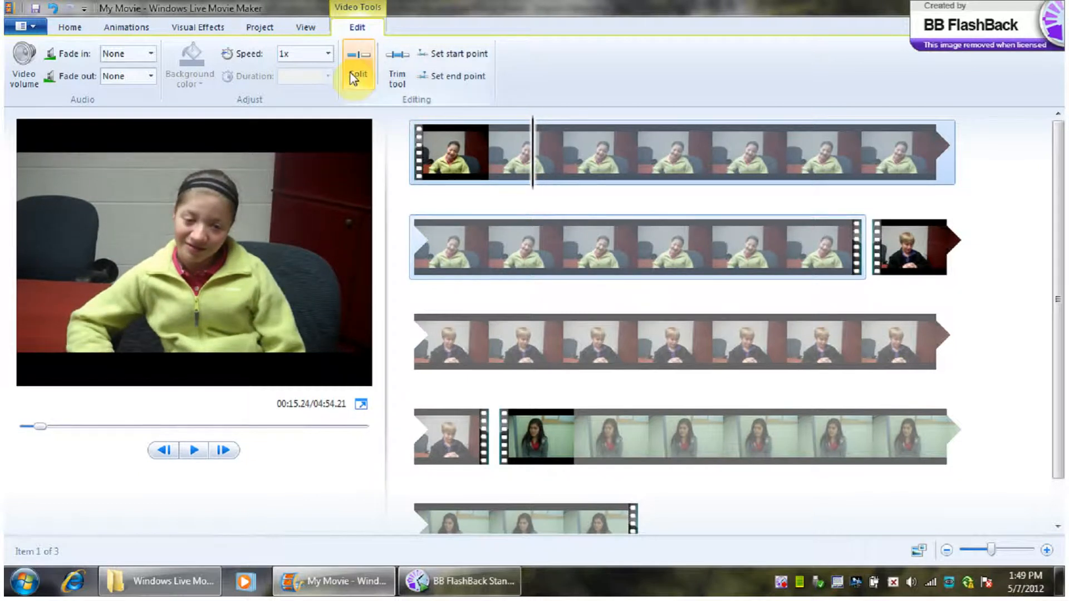
left_click(354, 76)
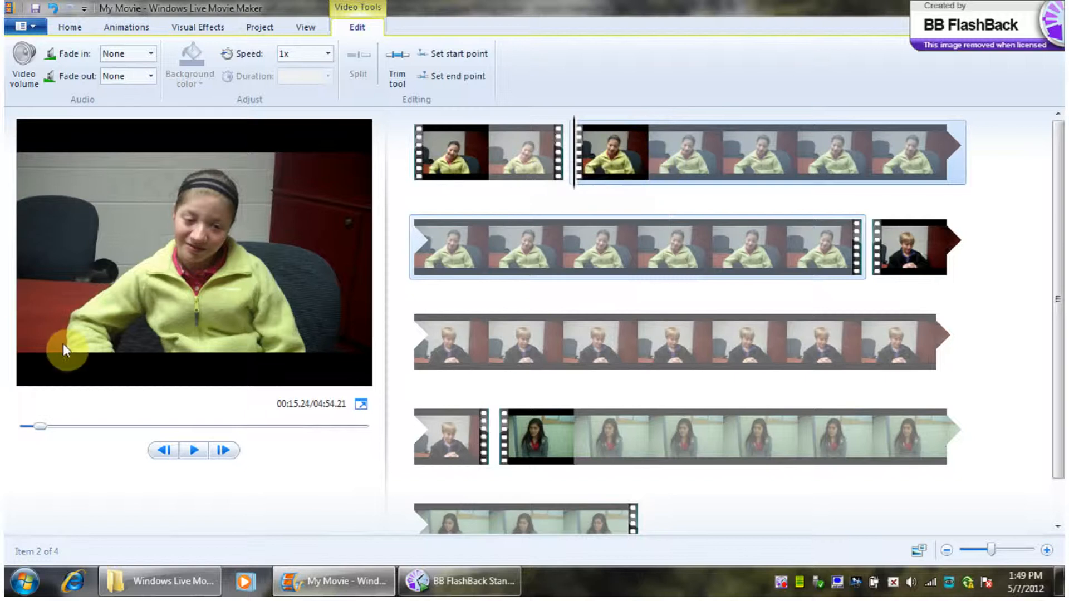
- Split the remaining part of the first clip at 00:30.69 and delete the unwanted segment between the two cuts
left_click(194, 451)
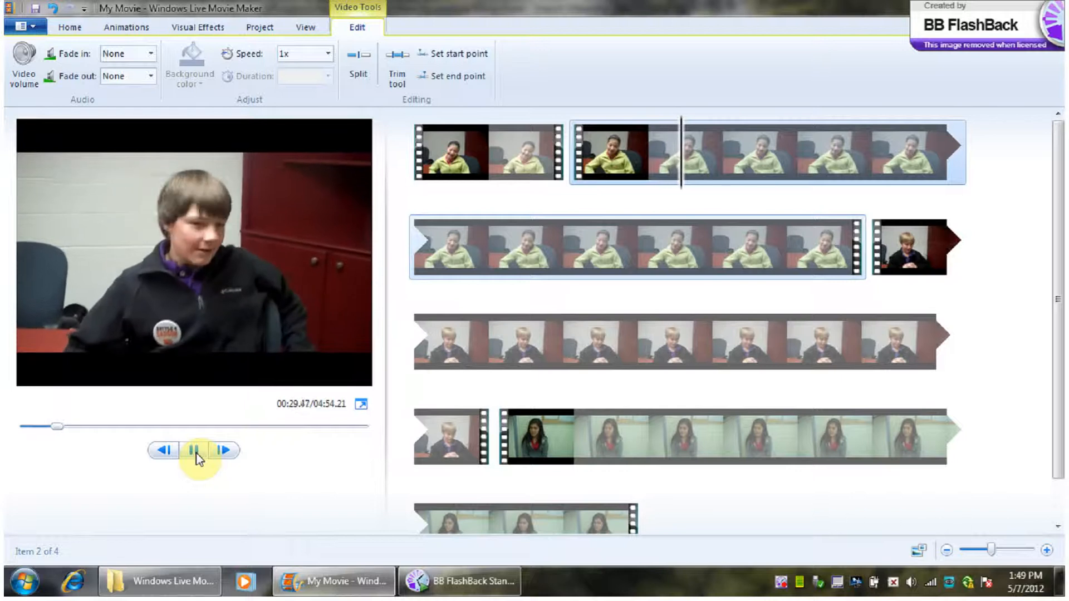
left_click(196, 451)
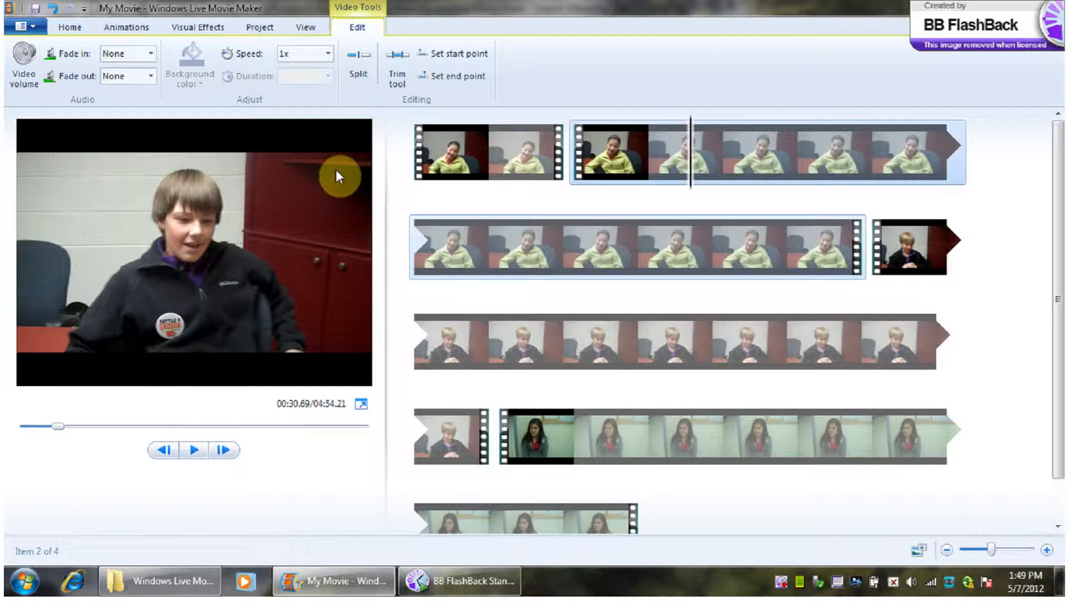
left_click(355, 75)
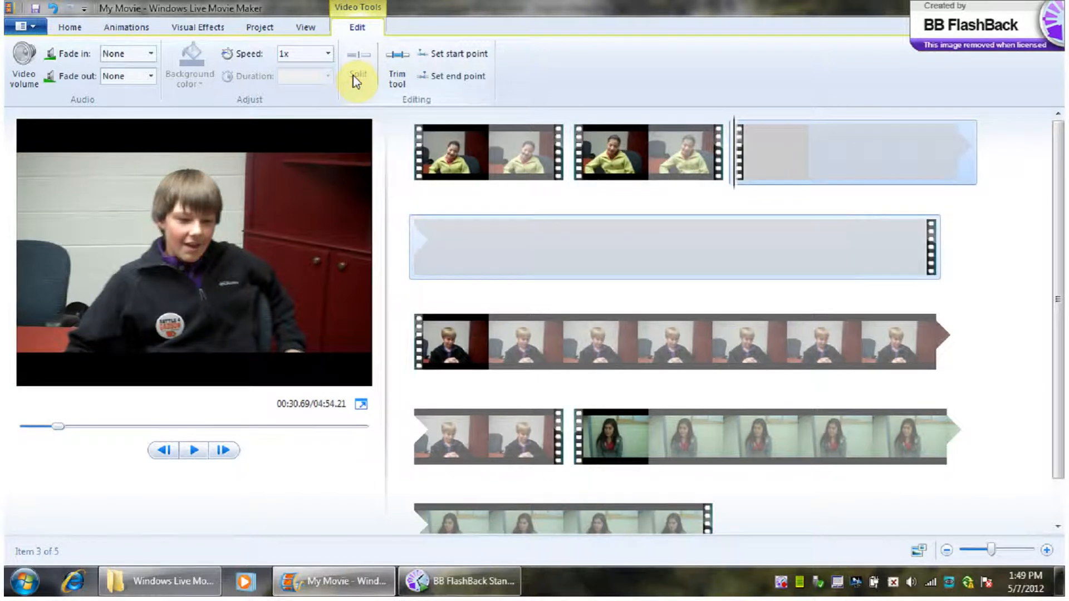
left_click(650, 170)
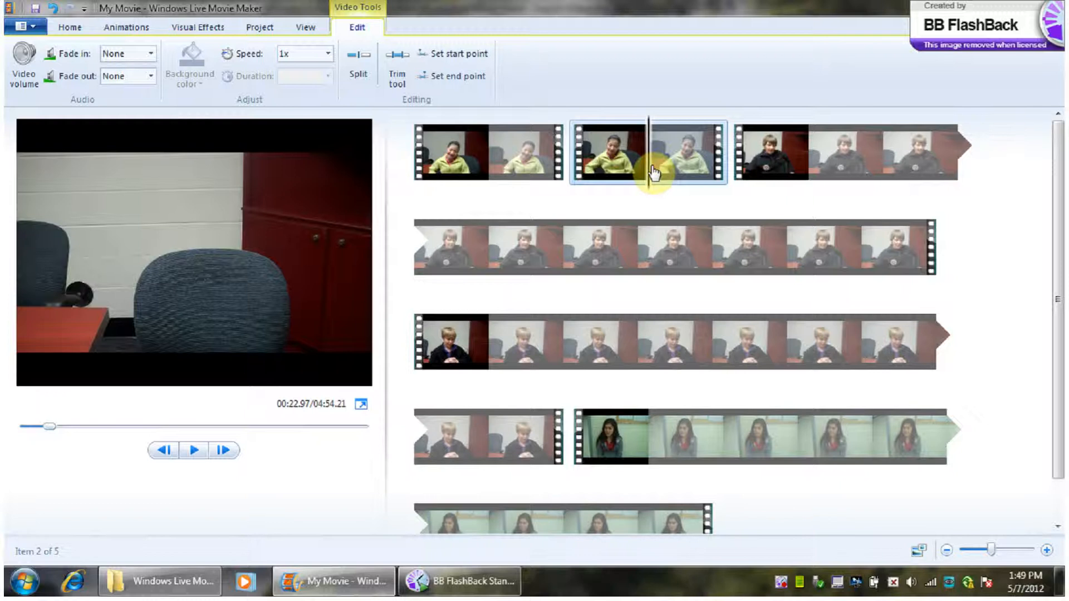
key("Delete")
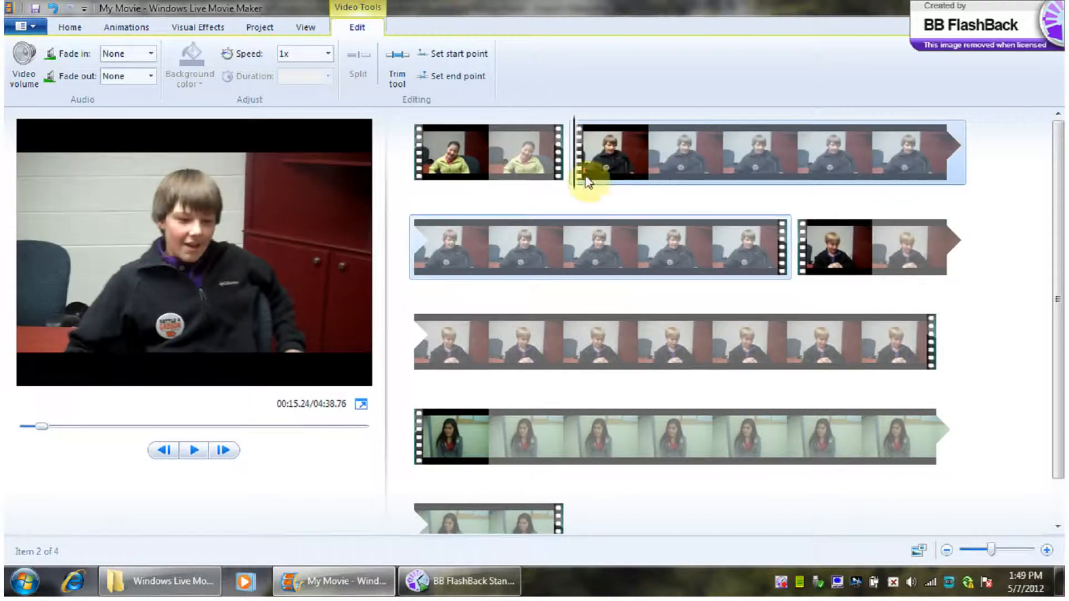
- Preview the segment of the boy with the badge and split it at 00:53.97, where his answer ends
left_click(193, 450)
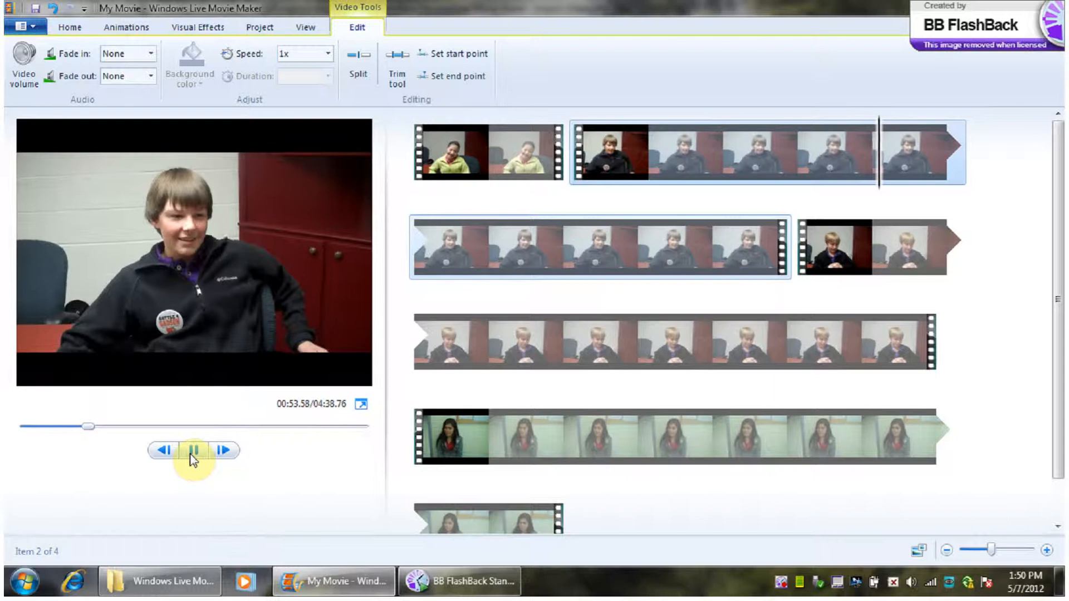
left_click(192, 459)
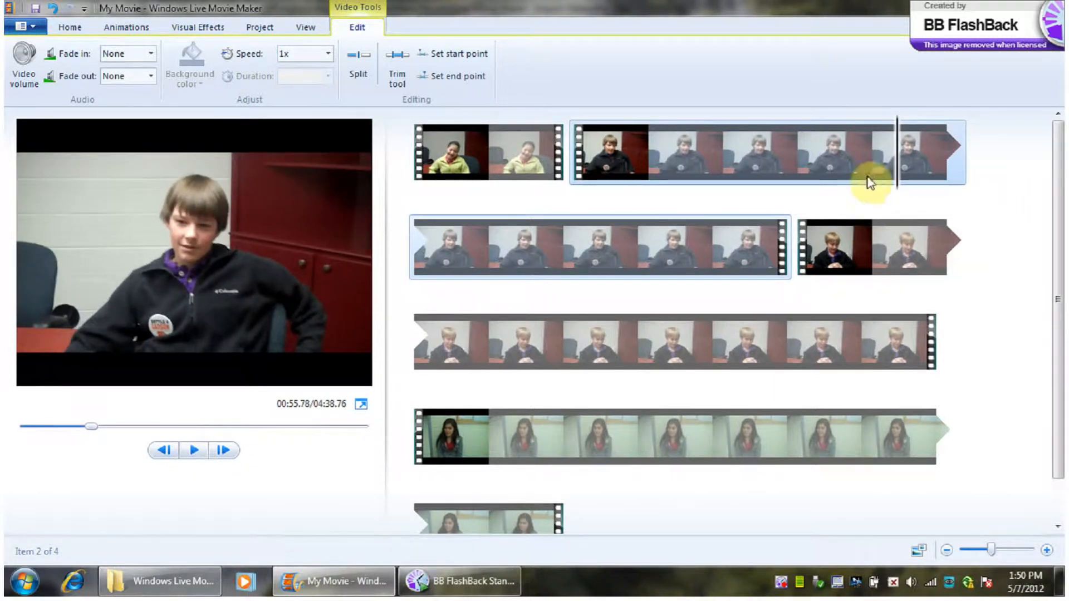
left_click_drag(898, 196, 885, 195)
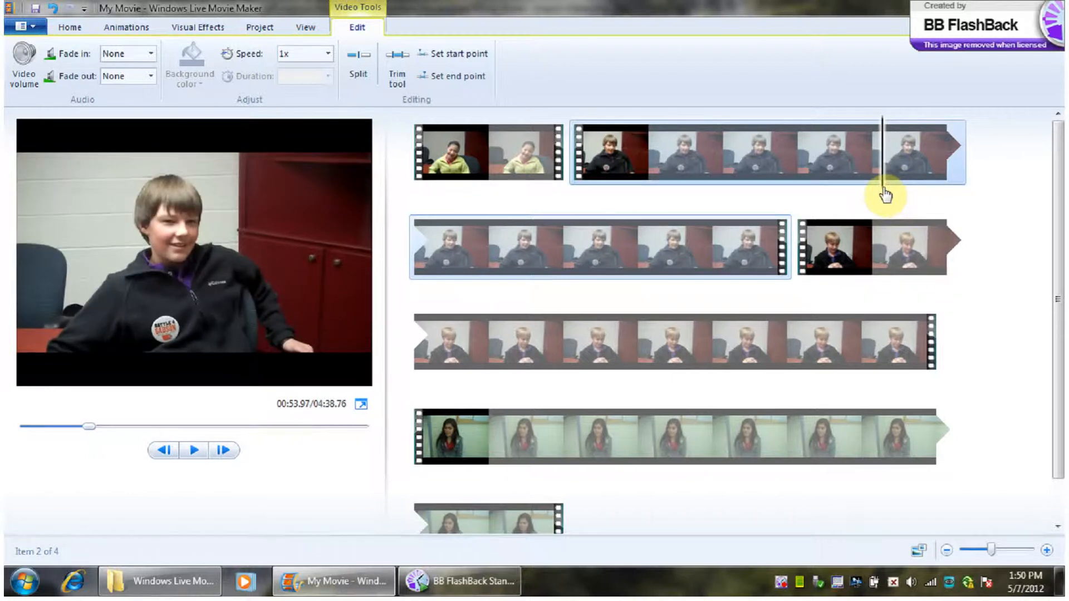
left_click(351, 76)
- Set the video volume of the girl's first segment to the maximum level
left_click(493, 173)
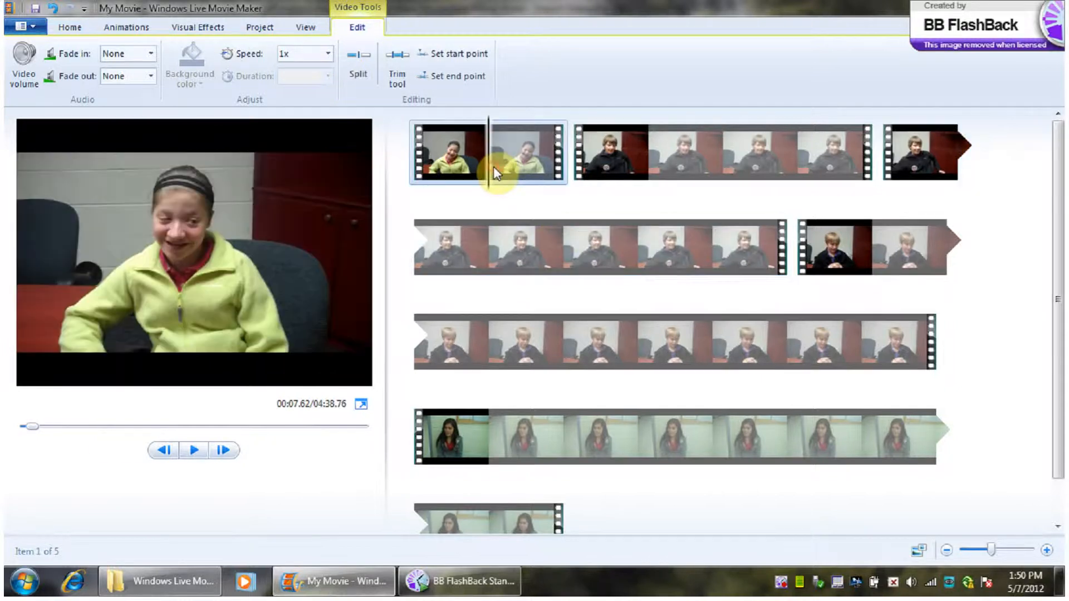
left_click(28, 63)
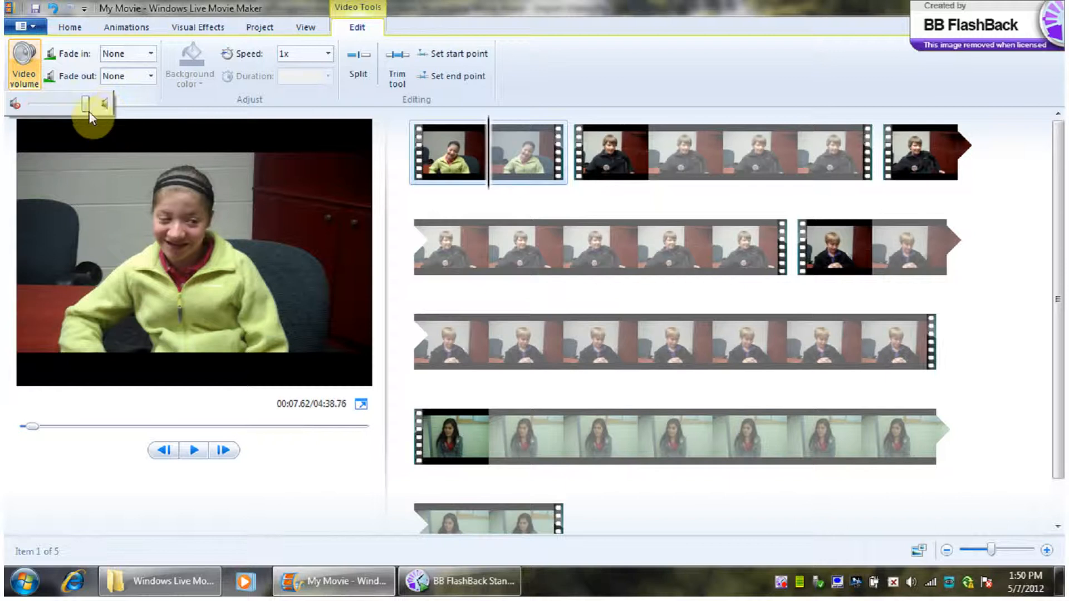
left_click_drag(32, 104, 96, 117)
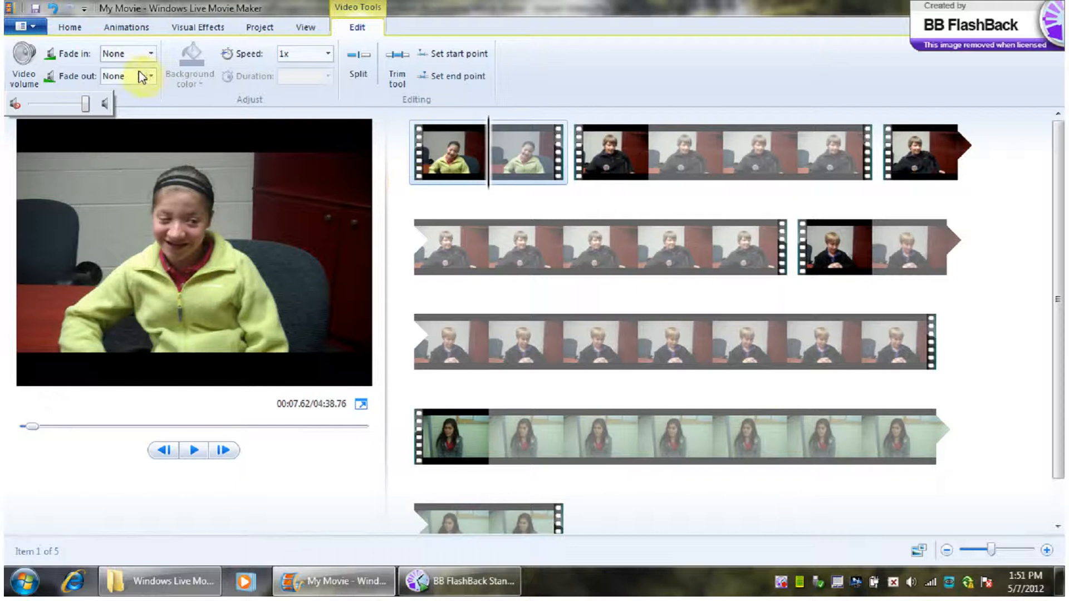
- Set both the audio fade in and fade out of the girl's first segment to Slow
left_click(152, 57)
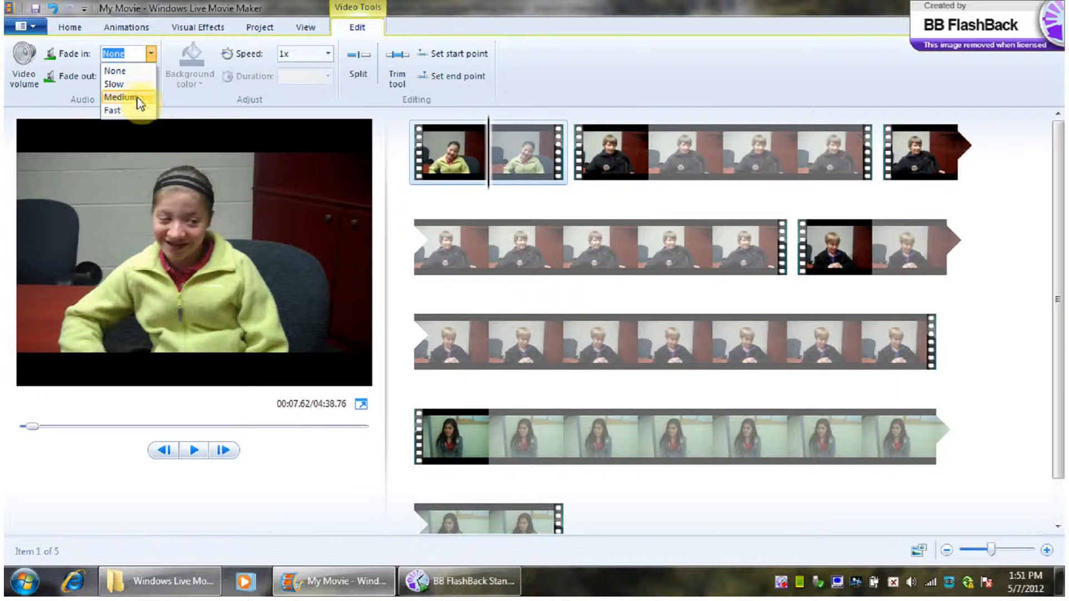
left_click(128, 84)
left_click(152, 77)
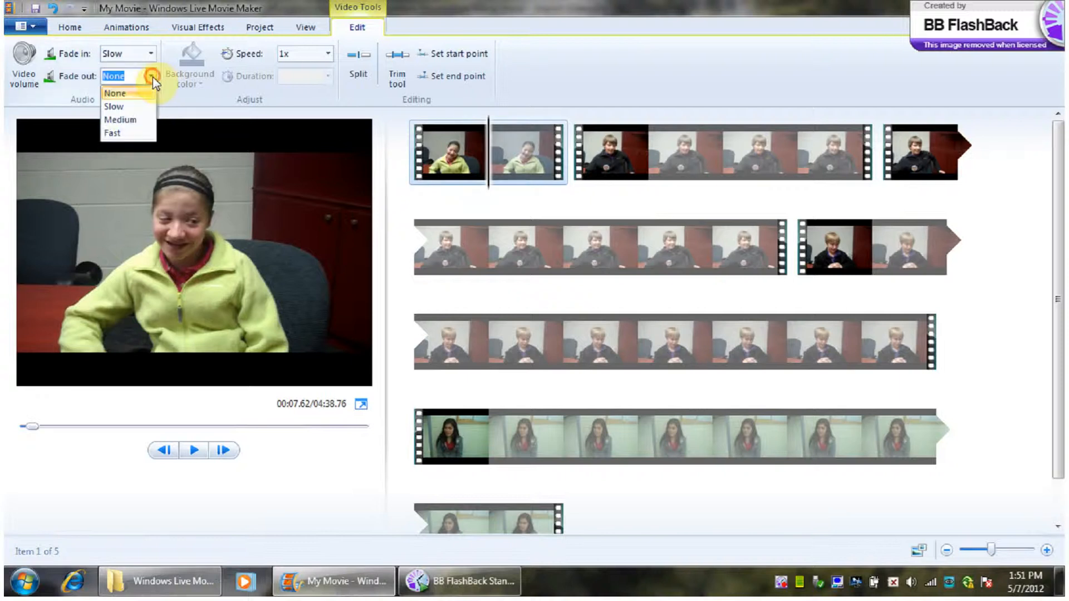
left_click(132, 109)
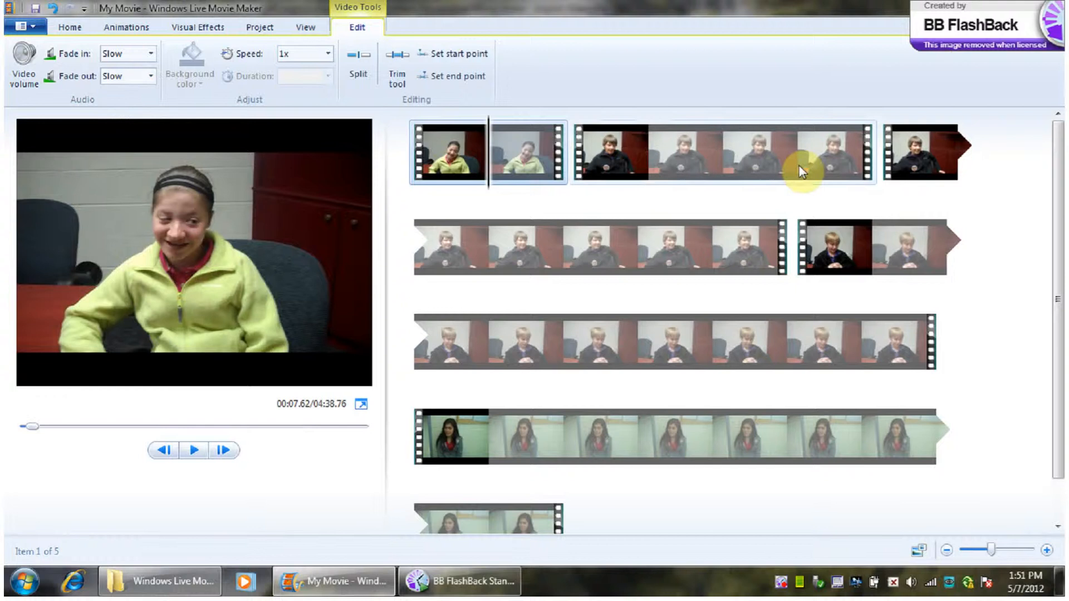
- Set both the audio fade in and fade out of the second segment, showing the boy, to Slow
left_click(696, 152)
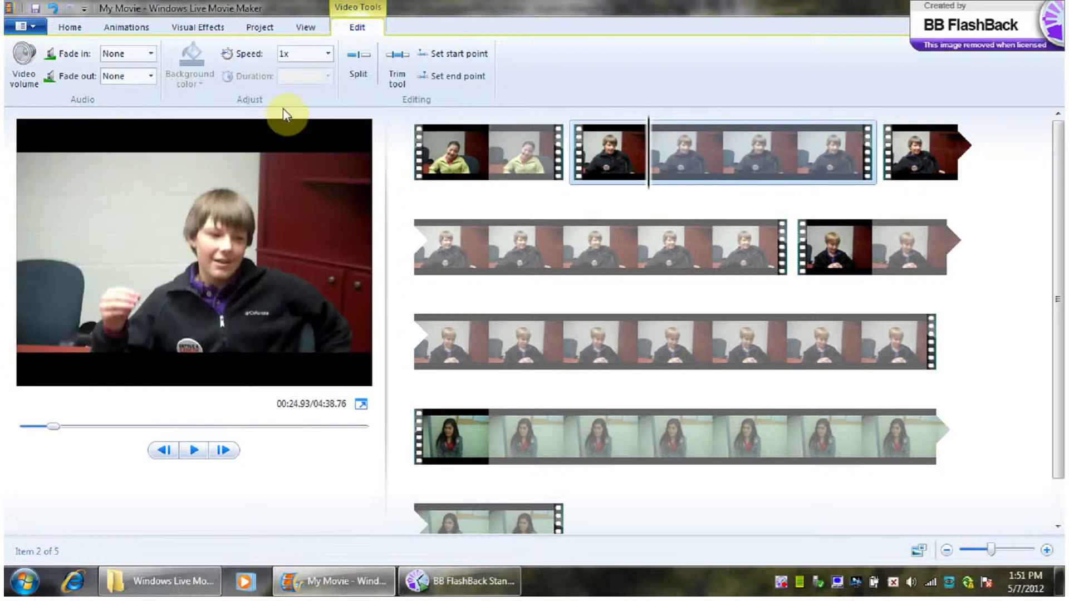
left_click(149, 54)
left_click(139, 84)
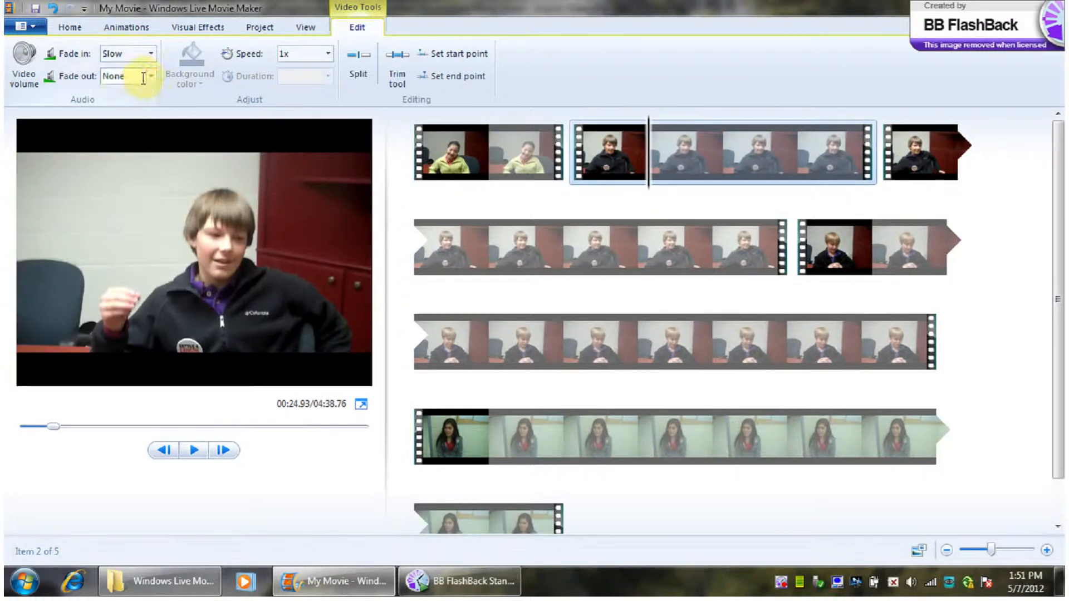
left_click(151, 78)
left_click(136, 106)
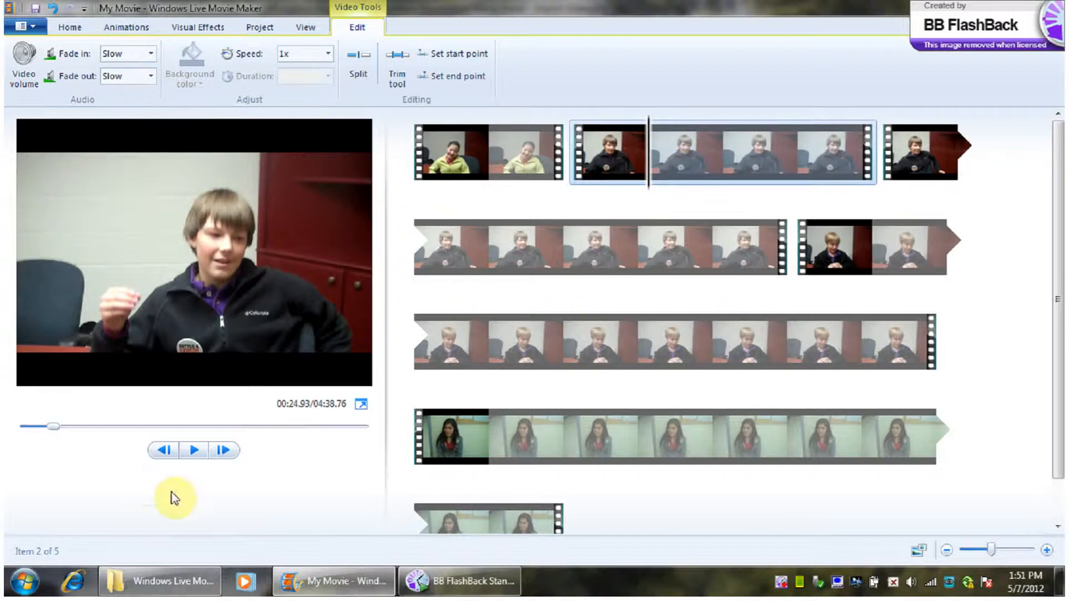
- Play the girl's first segment from the beginning of the movie to check its slow audio fade in
left_click(155, 457)
left_click(156, 458)
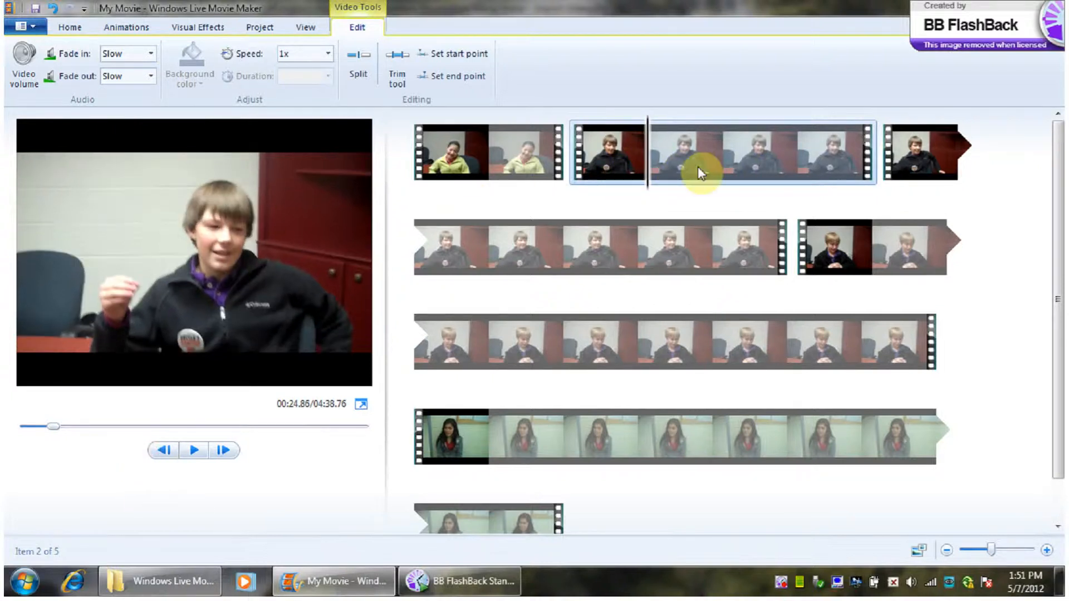
left_click_drag(648, 184, 343, 178)
left_click(194, 451)
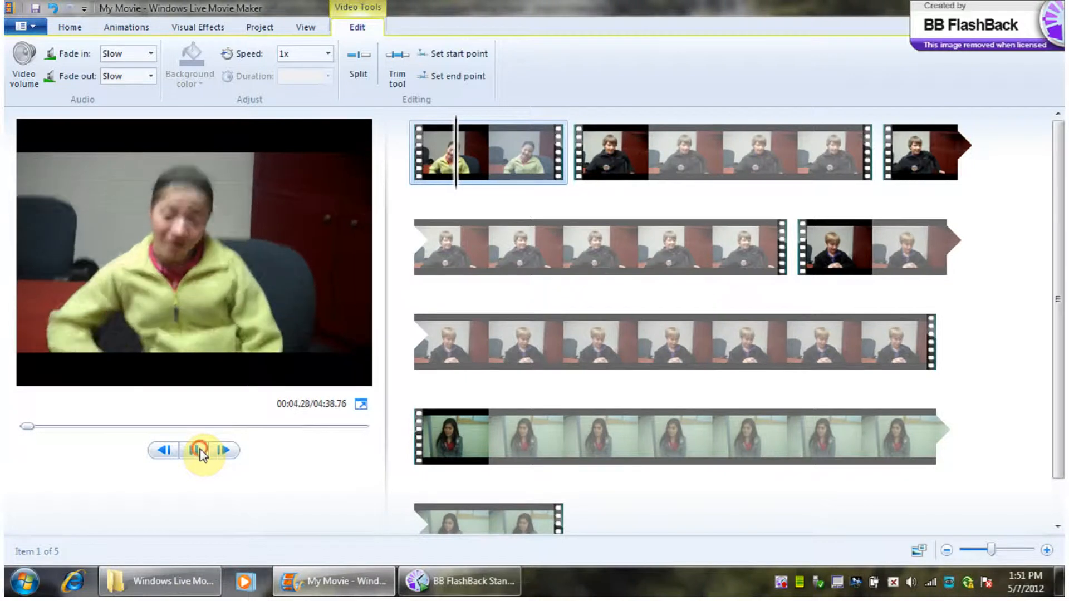
left_click(200, 453)
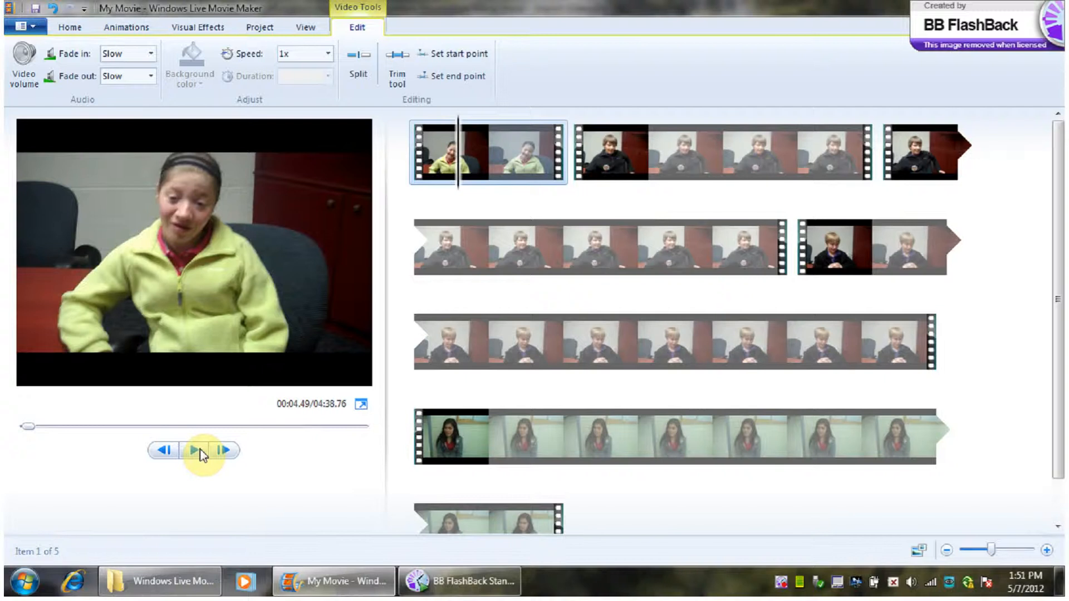
- Set the audio fade in of the girl's first segment to Fast
left_click(153, 53)
left_click(130, 94)
left_click(149, 55)
left_click(135, 107)
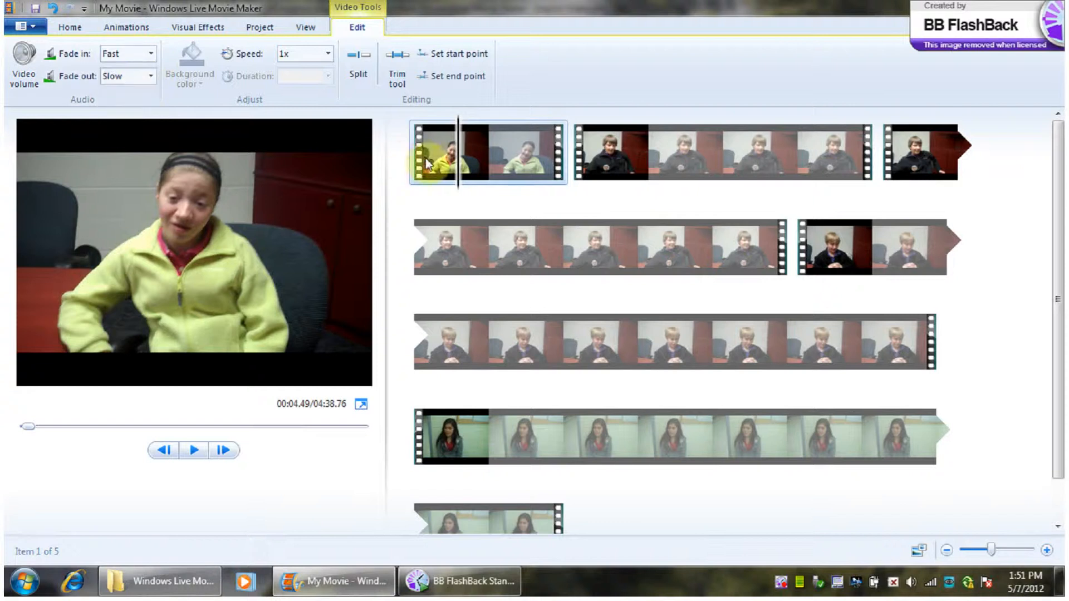
- Replay the opening of the girl's first segment to check the fast audio fade in
left_click(392, 196)
left_click(196, 450)
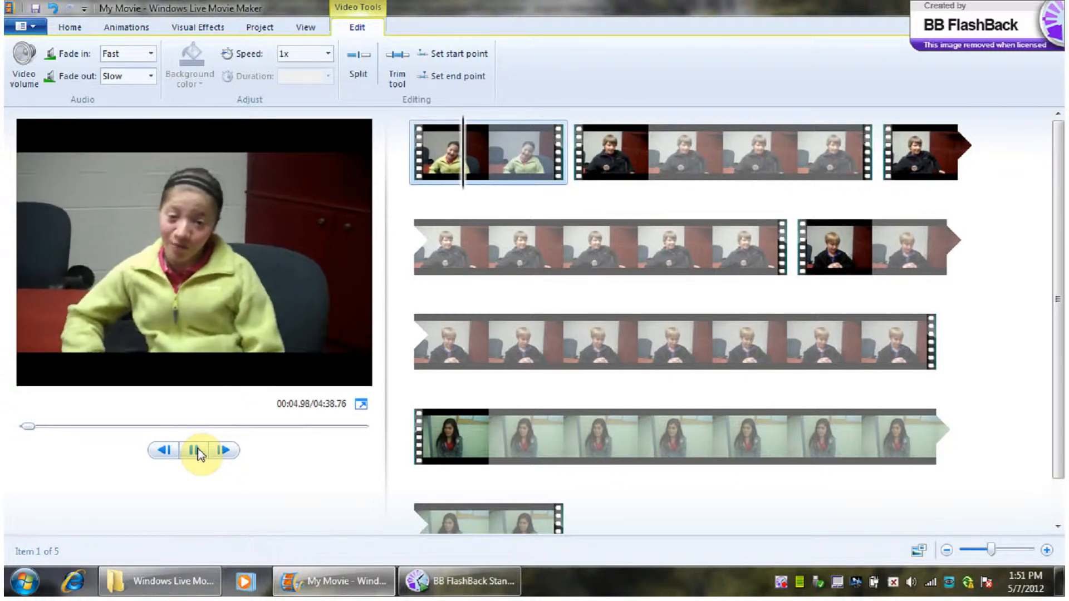
left_click(196, 451)
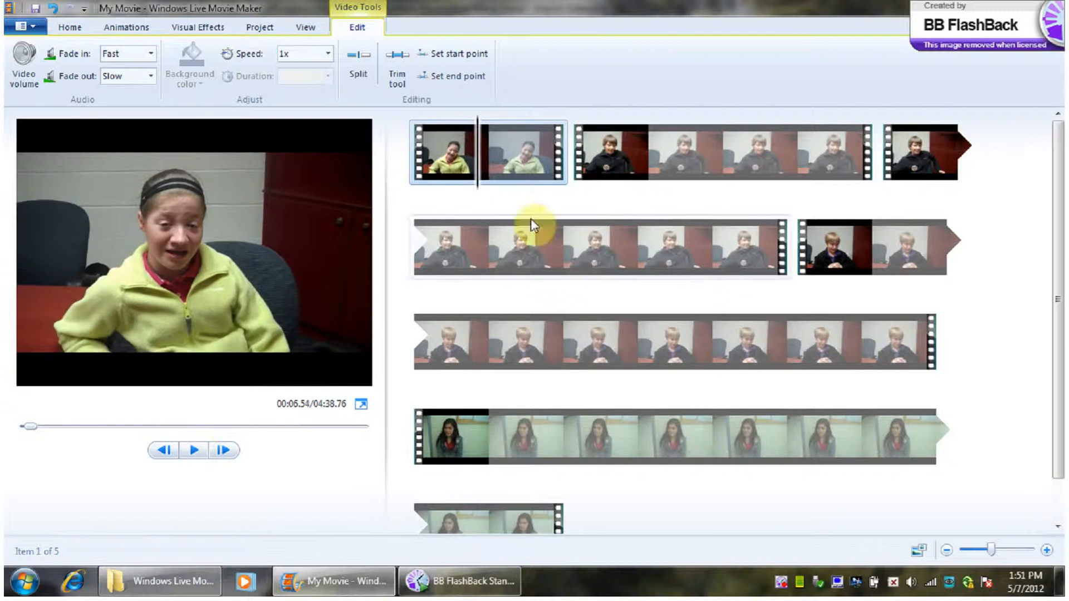
- Preview the transition from the end of the girl's segment, at about 00:12.39, into the boy's segment to check the audio fades
left_click_drag(477, 193, 535, 198)
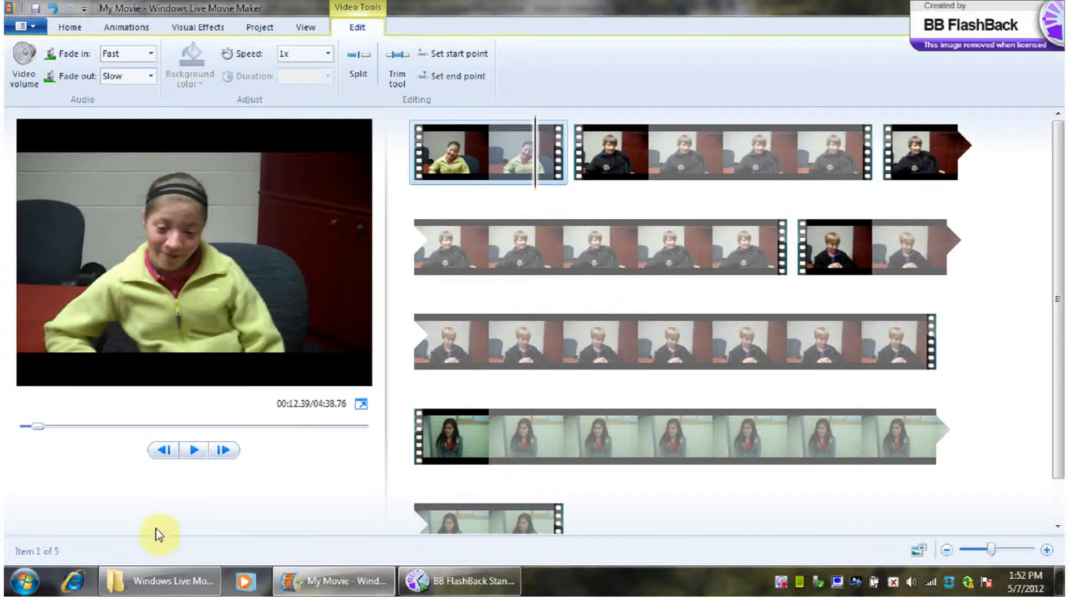
left_click(194, 451)
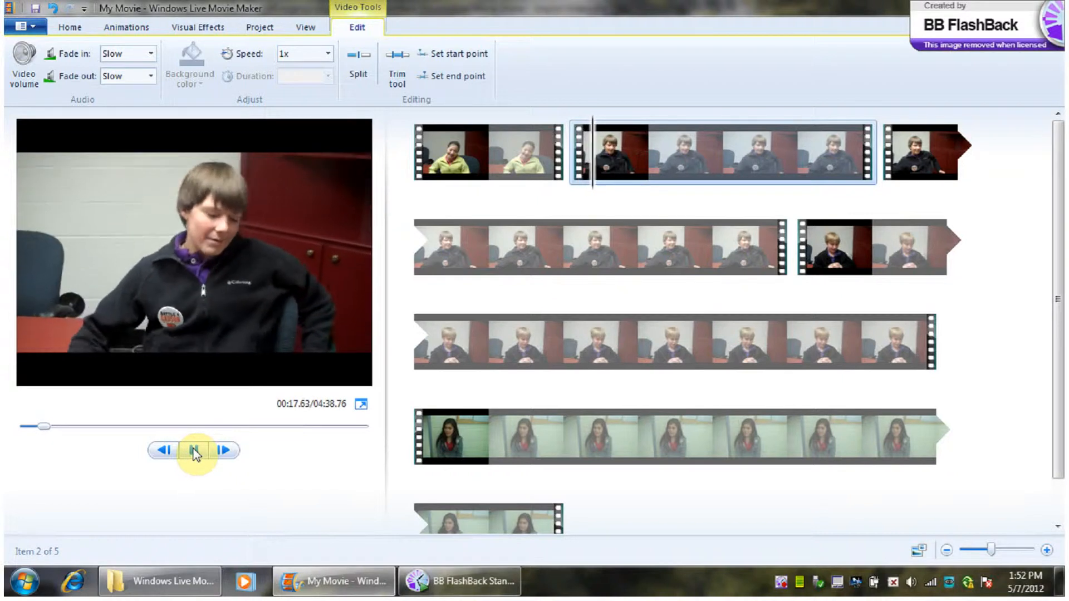
left_click(194, 451)
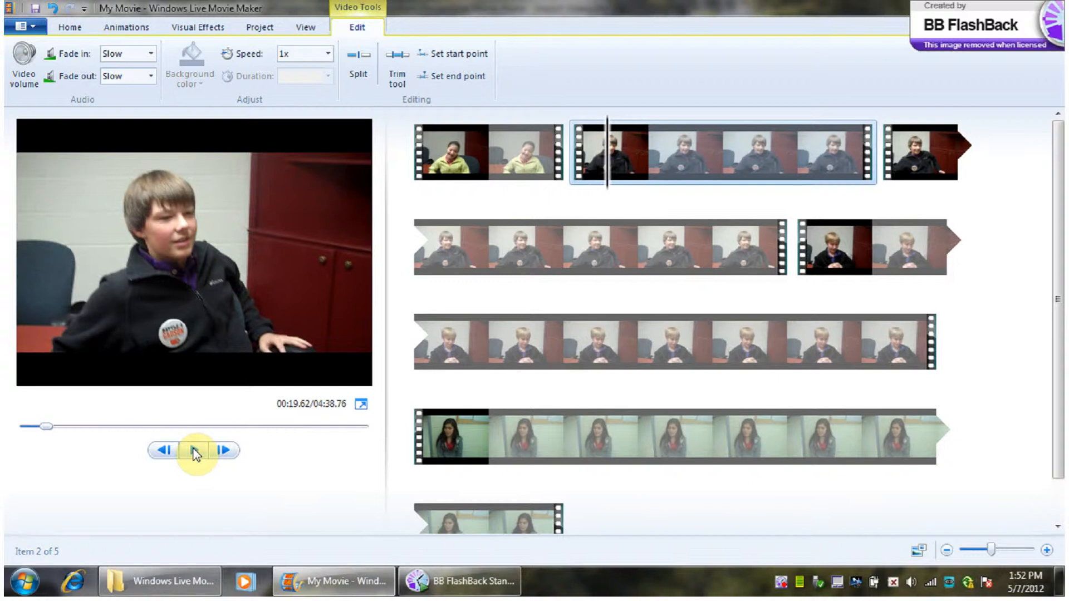